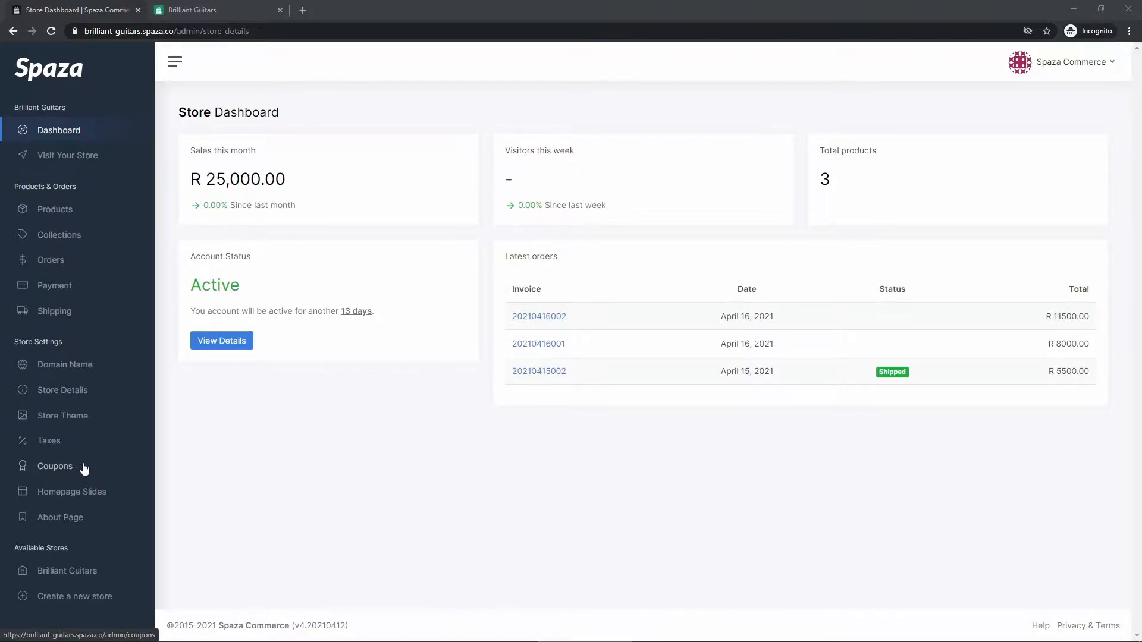
Step: Open the store's Coupons settings page
left_click(84, 467)
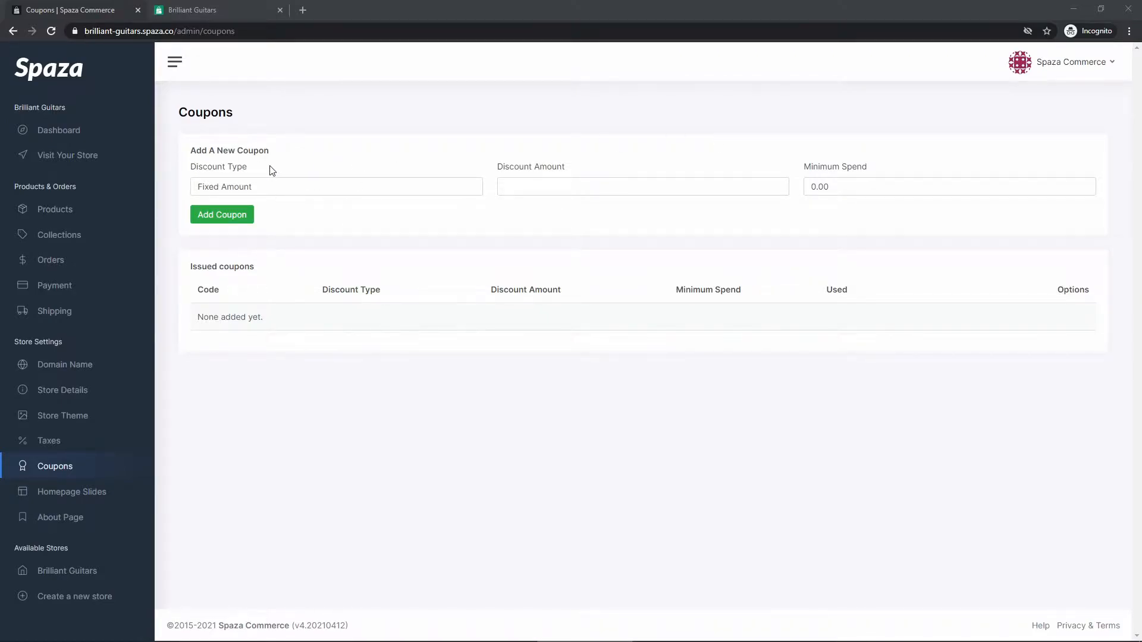
left_click_drag(191, 168, 241, 168)
left_click(250, 179)
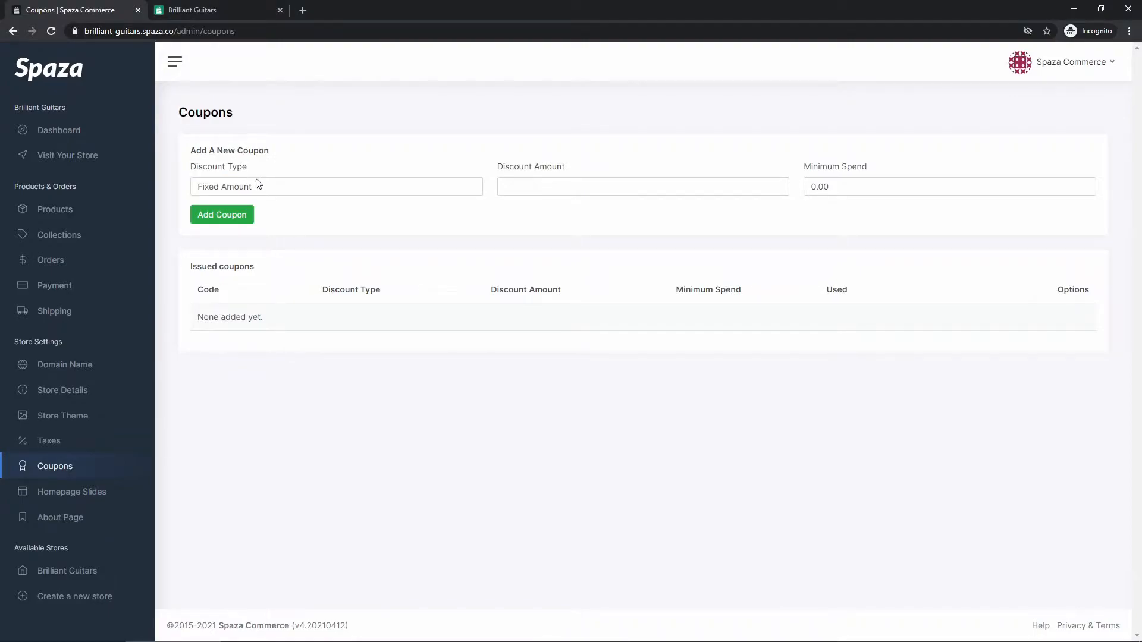
left_click(347, 187)
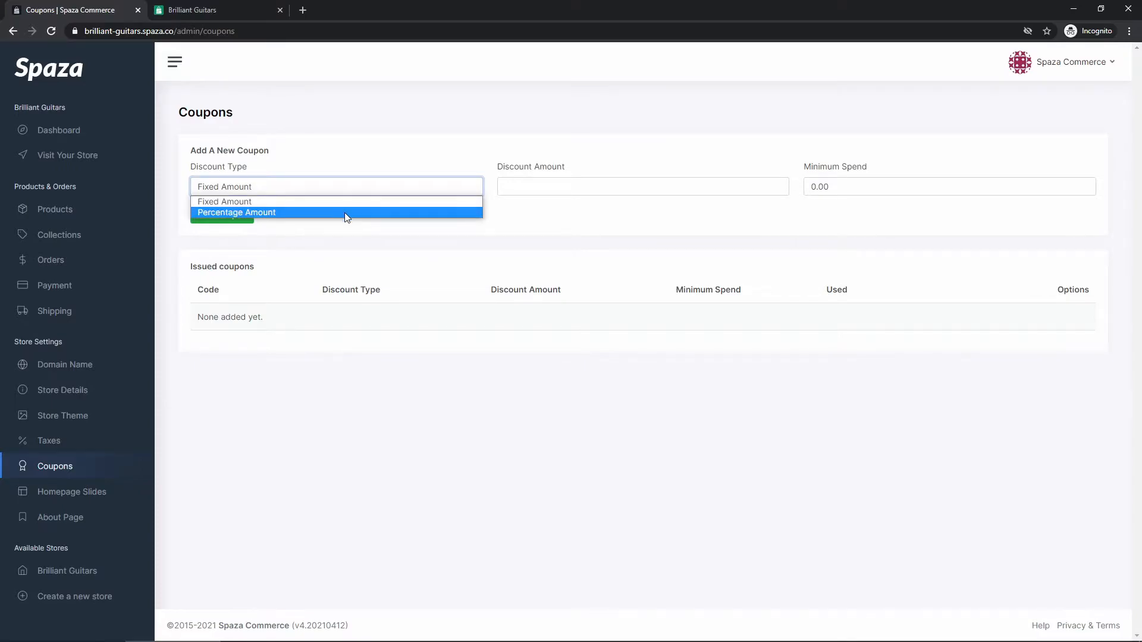
left_click(346, 216)
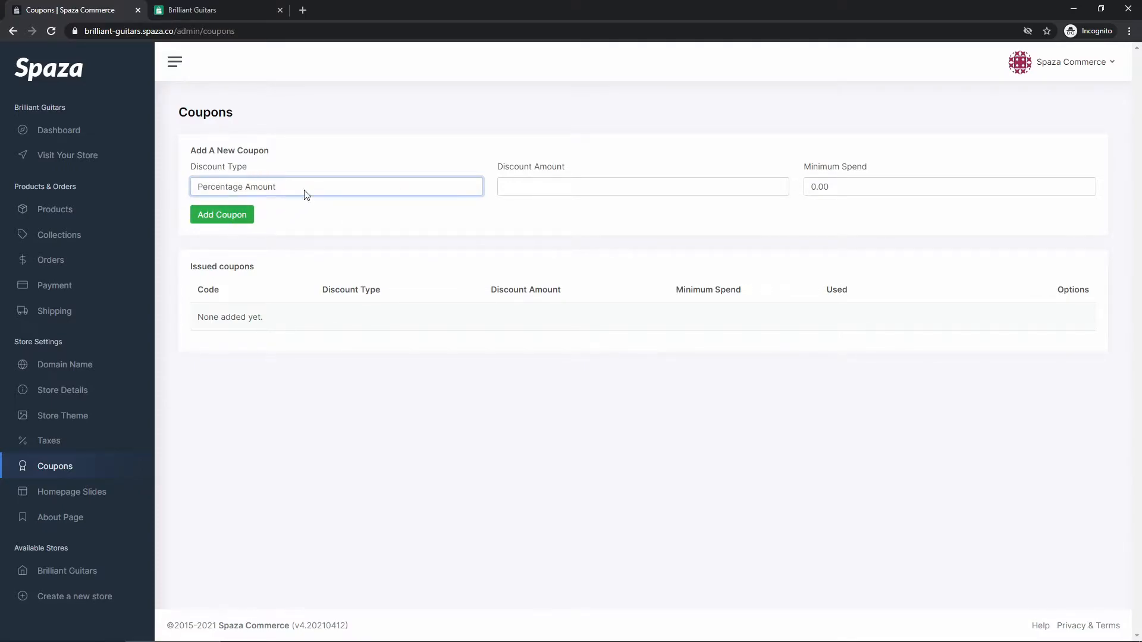
left_click(272, 188)
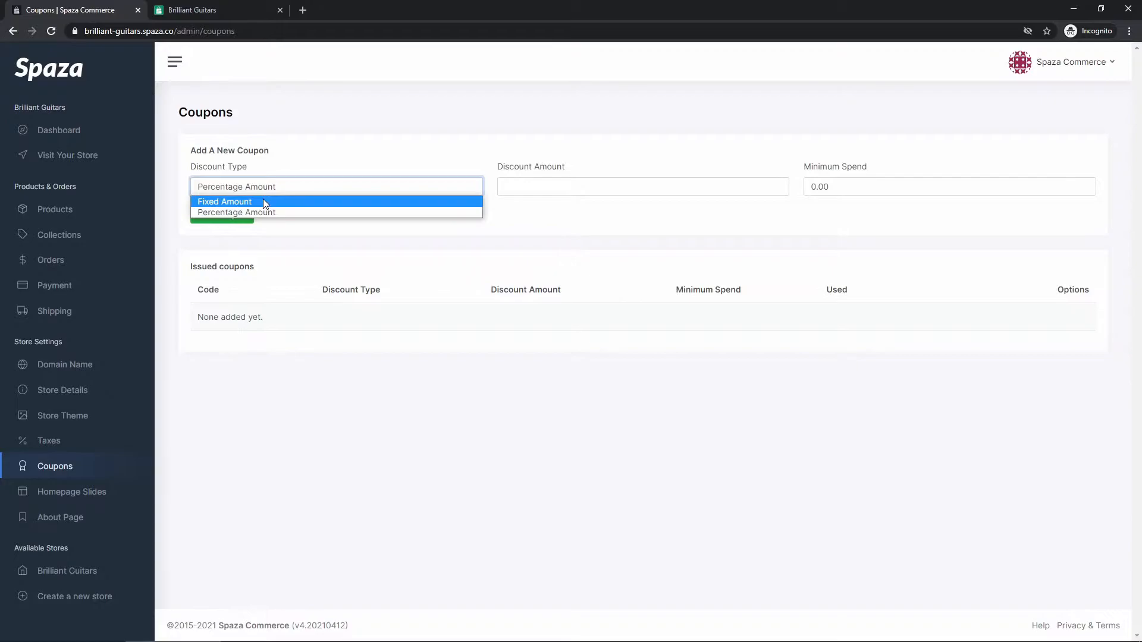
left_click(264, 201)
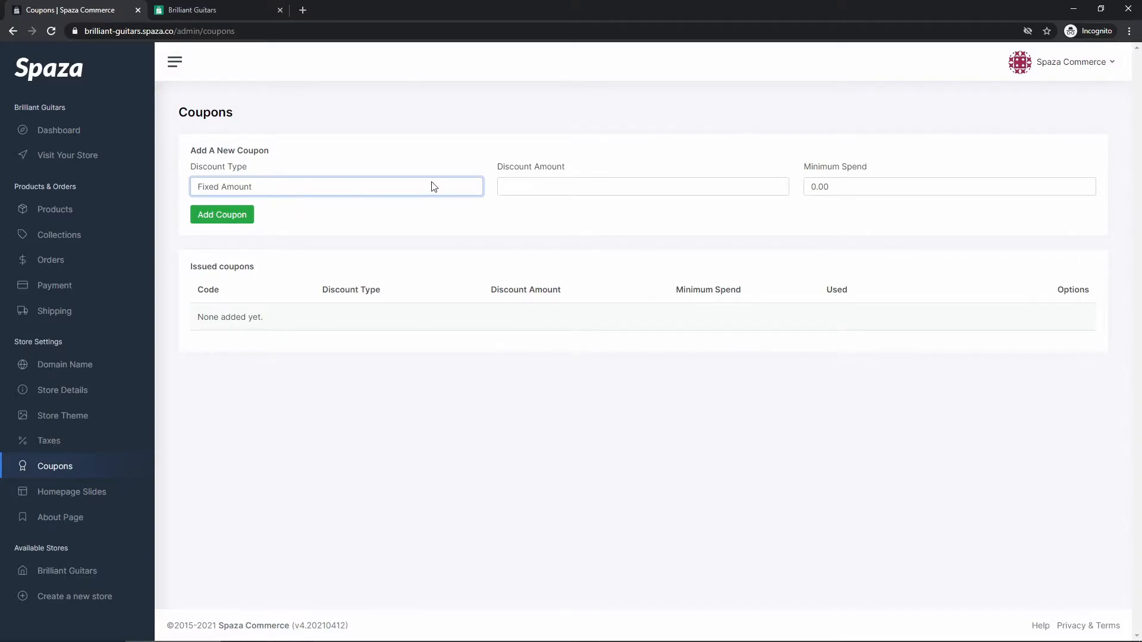
left_click(270, 189)
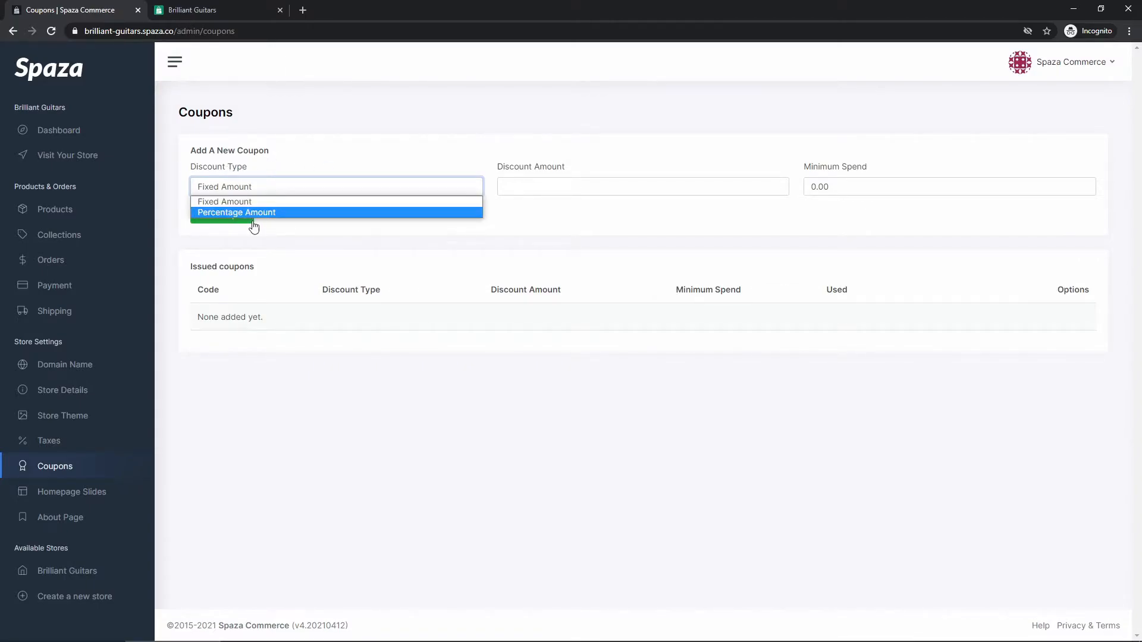
left_click(282, 212)
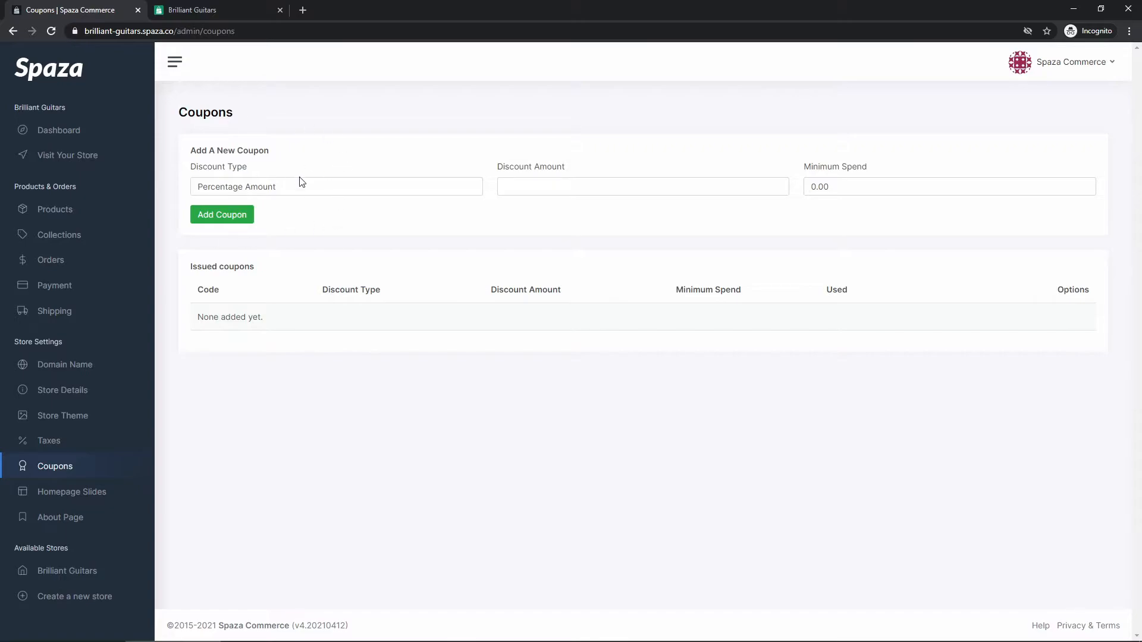
left_click(289, 189)
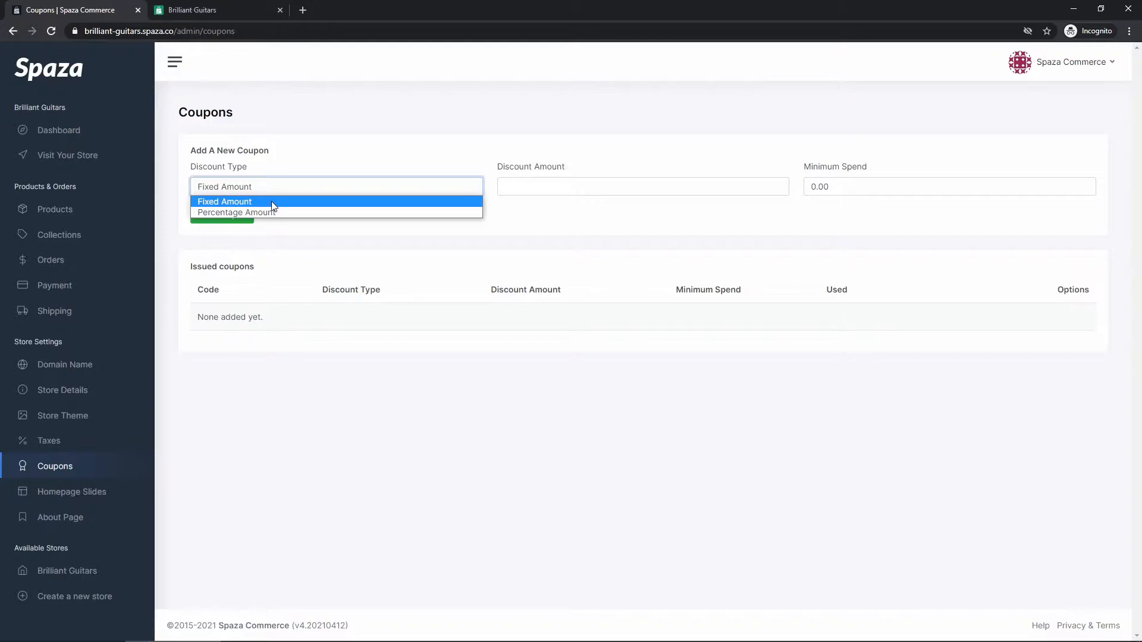
left_click(272, 201)
Step: Enter a discount amount of 50 for a new Fixed Amount coupon
left_click(524, 190)
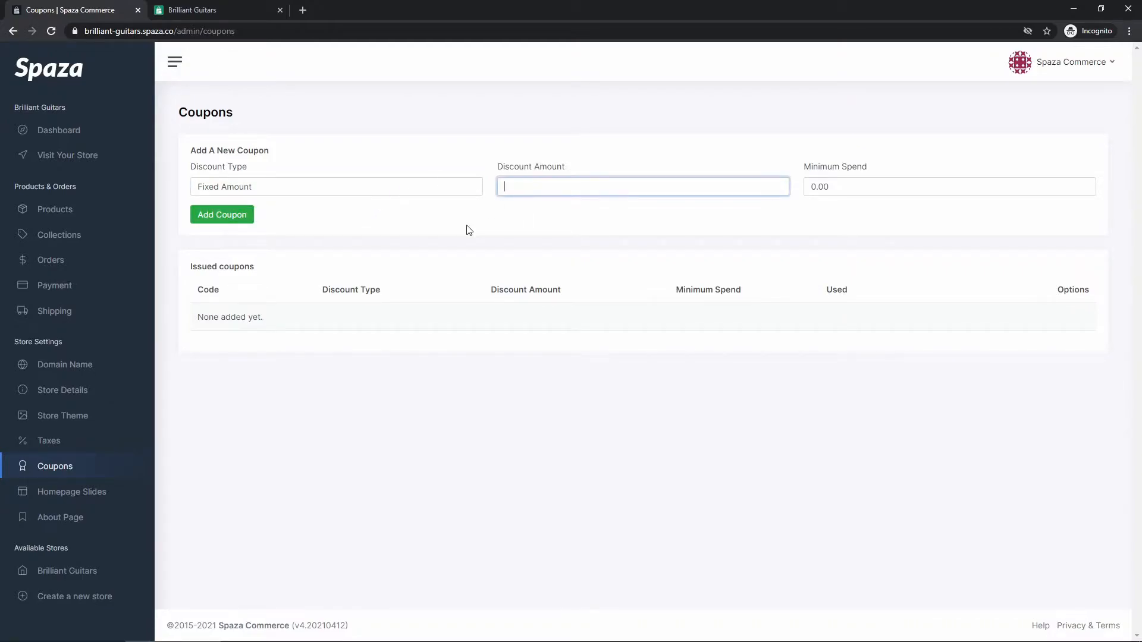
type("50")
left_click(469, 231)
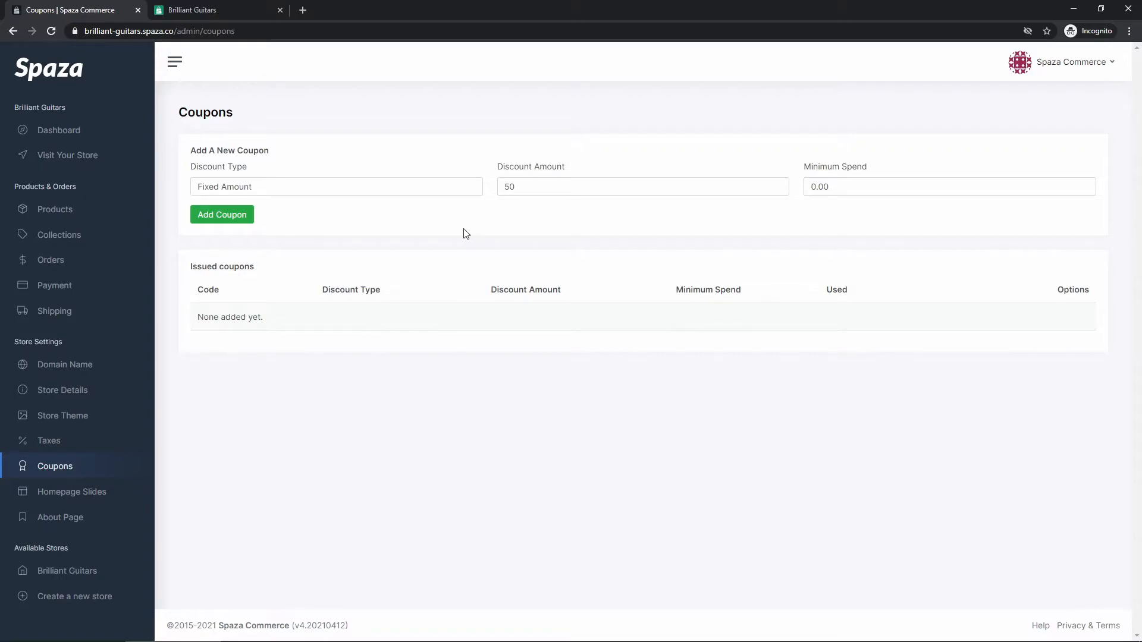
left_click_drag(517, 187, 562, 171)
left_click(499, 203)
left_click(560, 173)
Step: Set the coupon's minimum spend to 250 and add the coupon
left_click_drag(806, 171, 866, 168)
left_click(865, 182)
left_click_drag(838, 190, 748, 230)
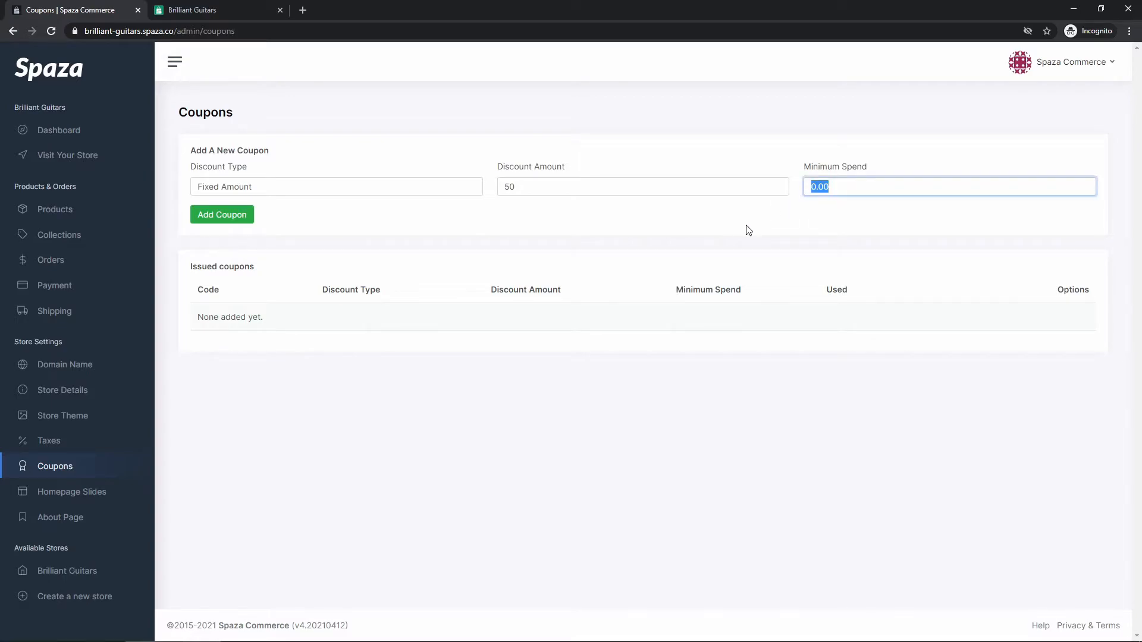
type("2502")
left_click(745, 229)
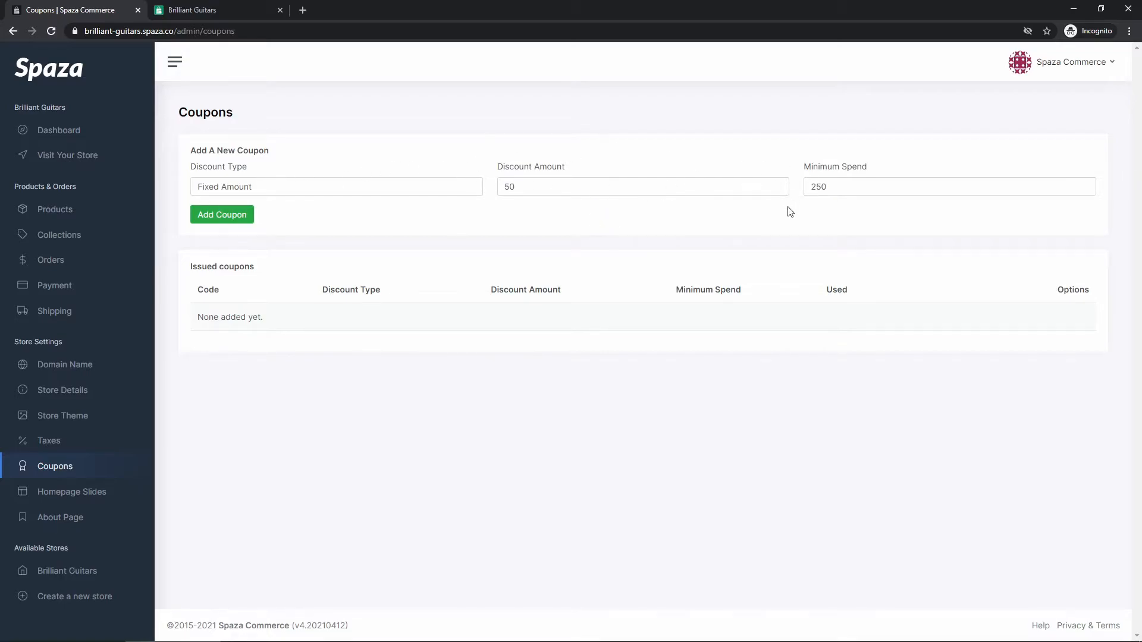
double_click(841, 186)
left_click(665, 202)
left_click(204, 217)
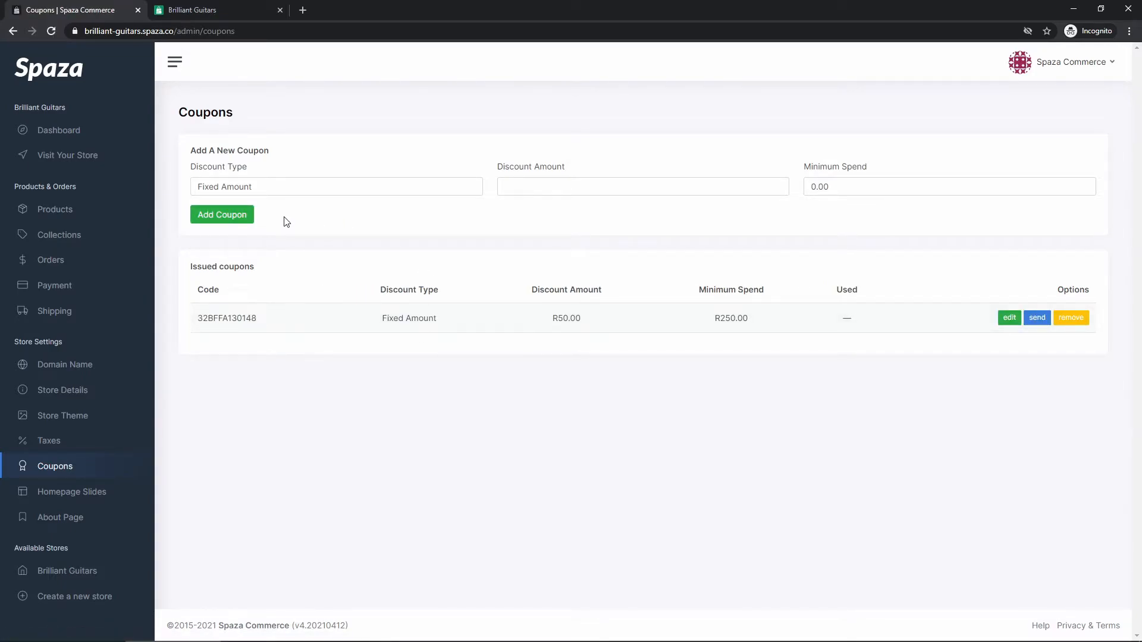
Step: Set a new coupon's type to Percentage Amount with a discount amount of 20
left_click(357, 191)
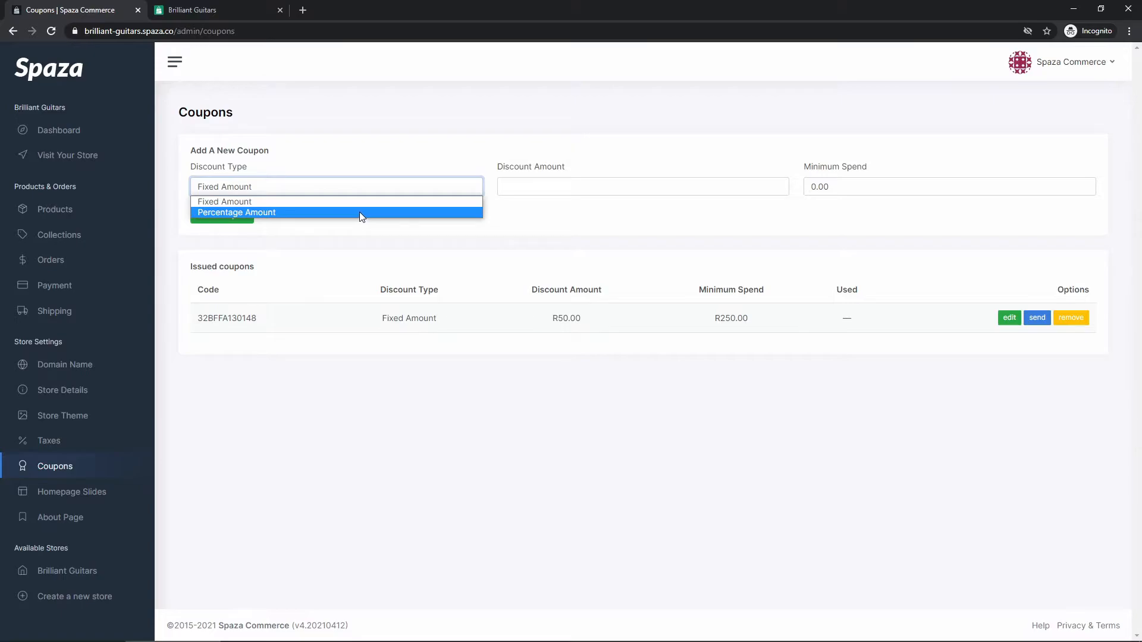
left_click(360, 212)
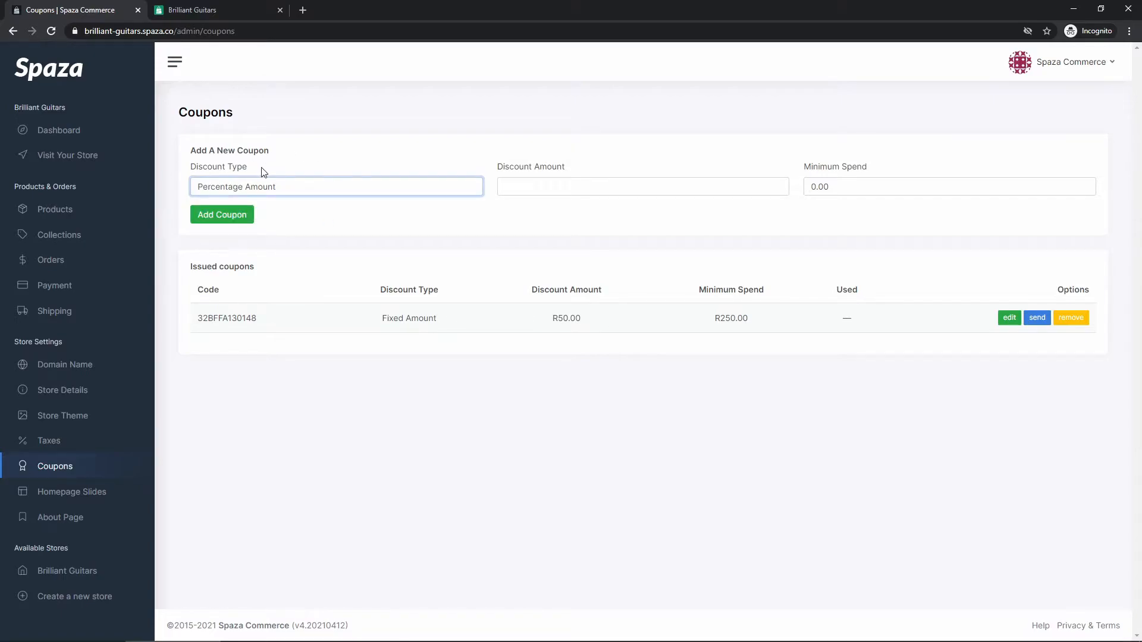
left_click(518, 187)
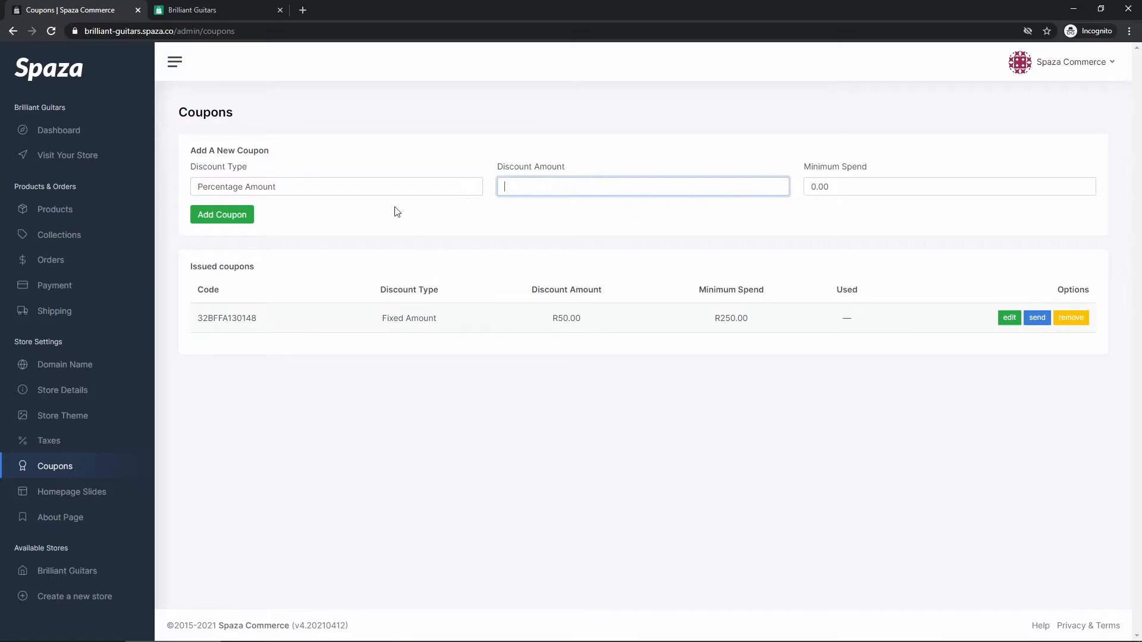
type("20")
left_click(464, 213)
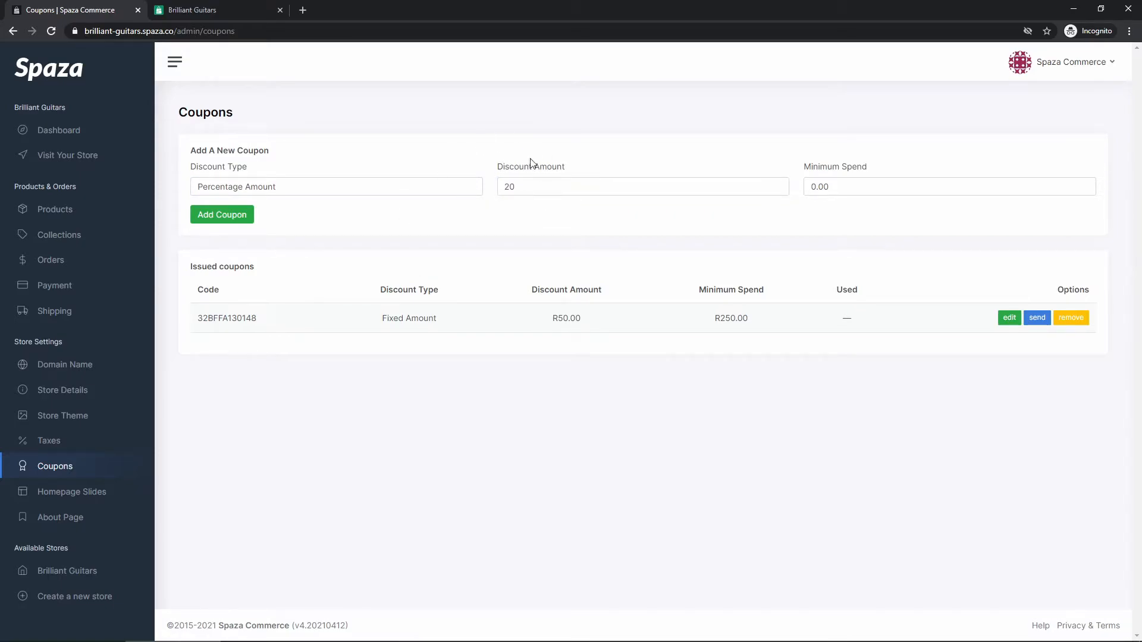
double_click(532, 186)
left_click(532, 186)
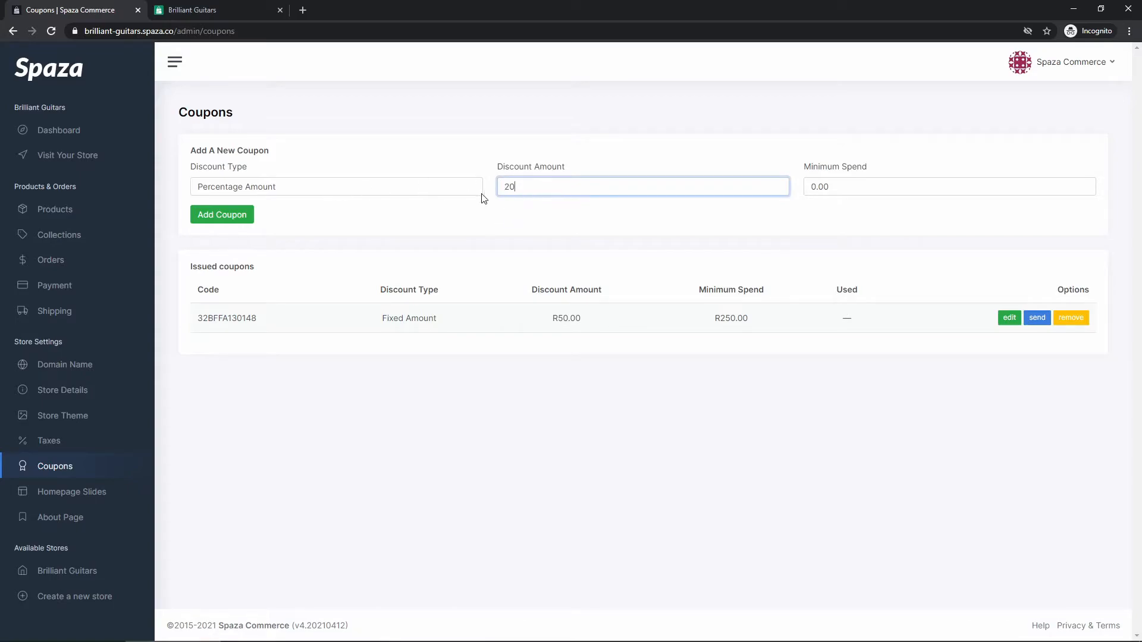
Step: Set this coupon's minimum spend to 100 and add it
double_click(850, 189)
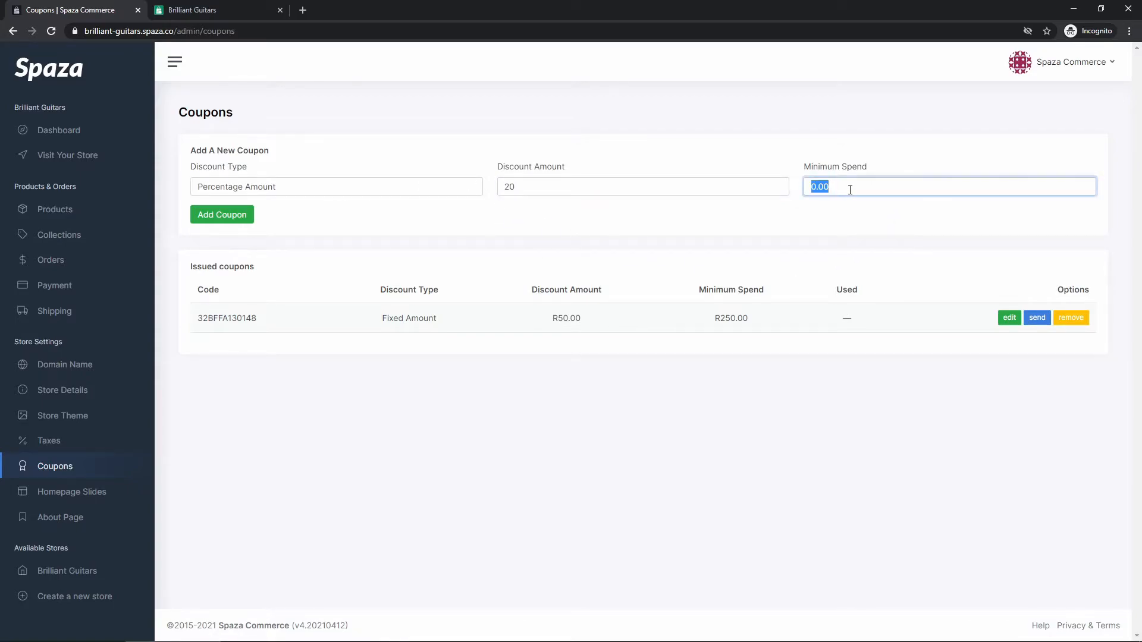
type("100")
left_click(773, 213)
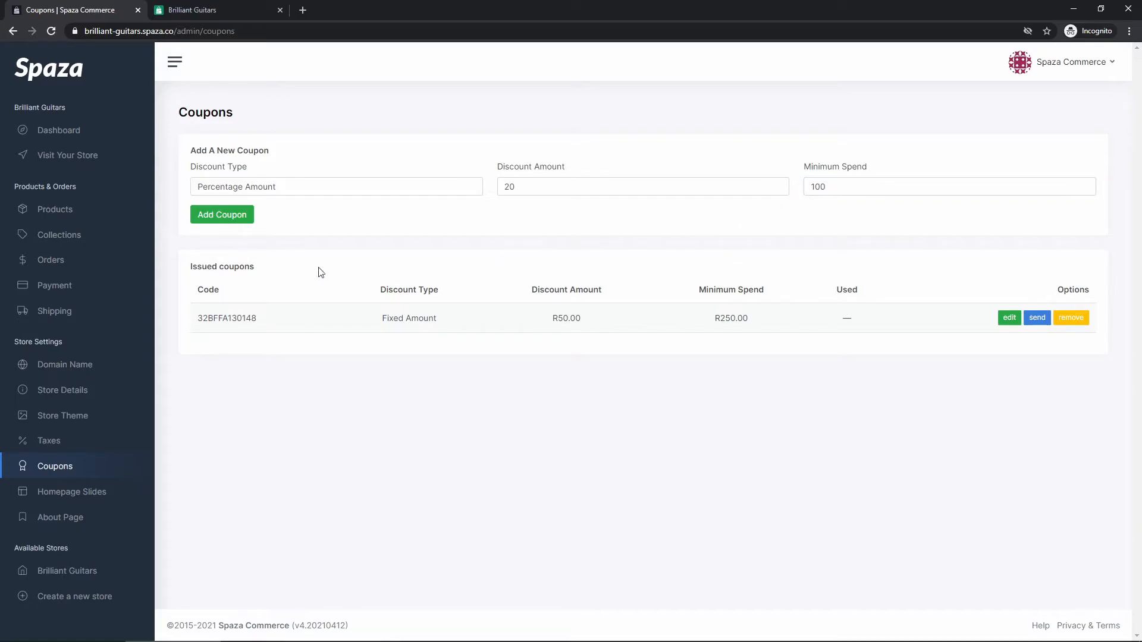
left_click(217, 220)
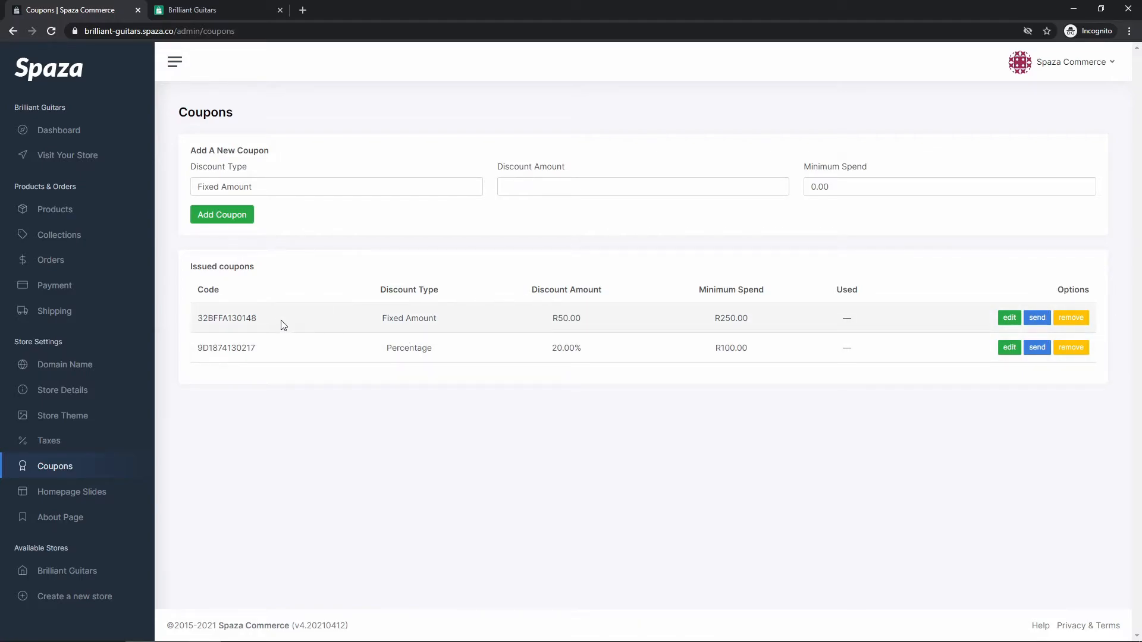
Step: Review the discount types, amounts and minimum spends of the issued coupons
left_click_drag(551, 319, 583, 319)
left_click_drag(714, 319, 767, 321)
left_click(761, 324)
left_click_drag(373, 345, 433, 349)
left_click_drag(548, 350, 582, 349)
left_click(596, 360)
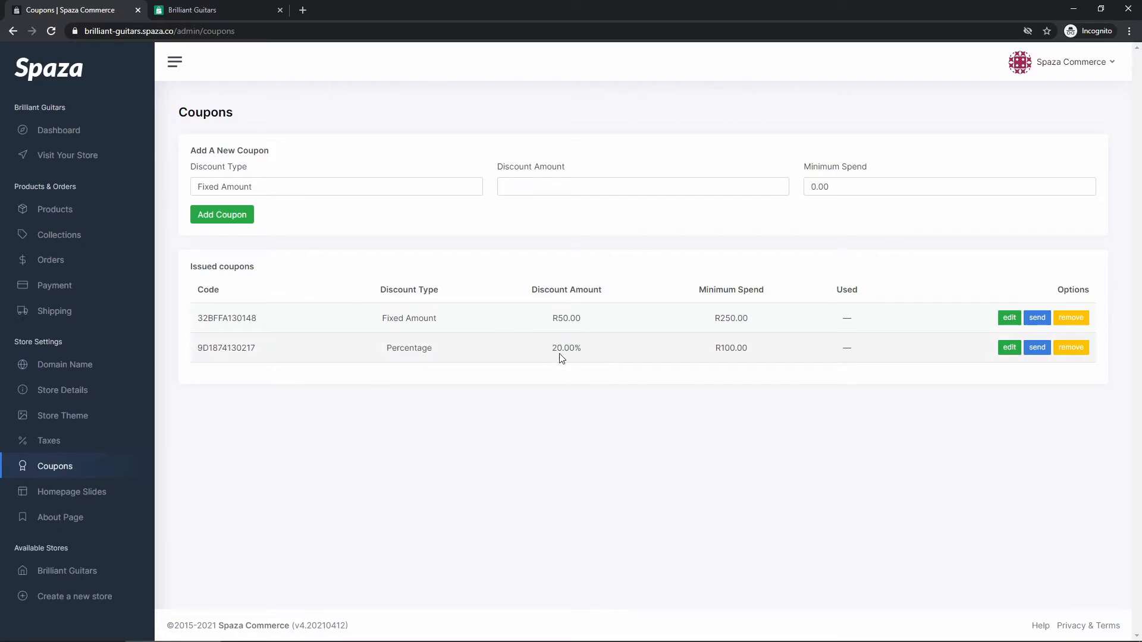
left_click_drag(714, 349, 745, 346)
left_click(741, 410)
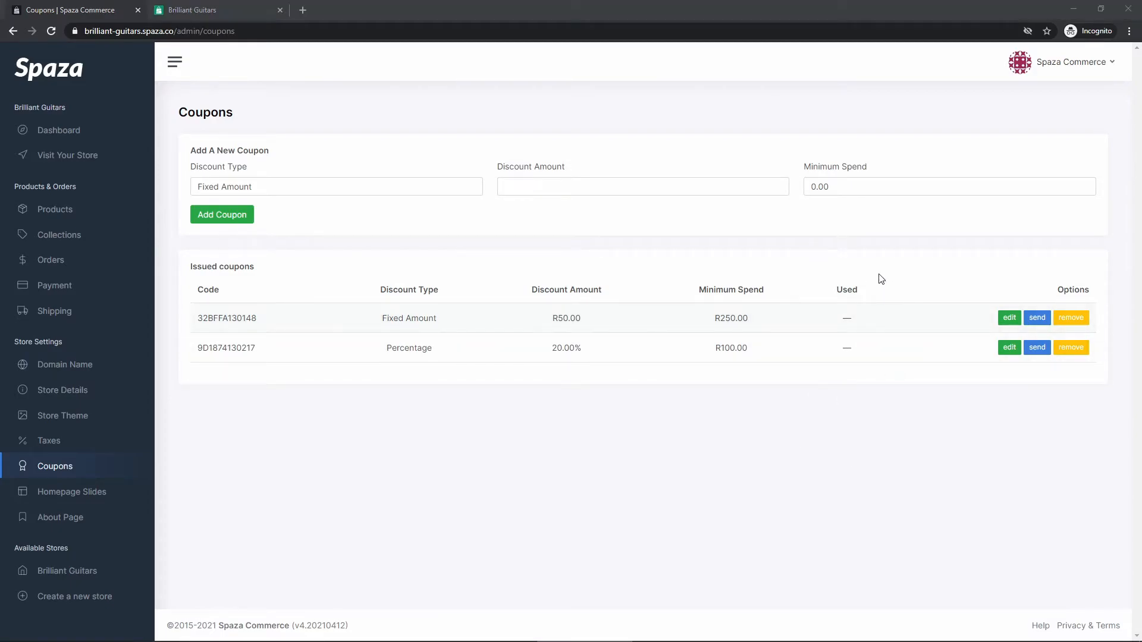
double_click(845, 319)
left_click(857, 374)
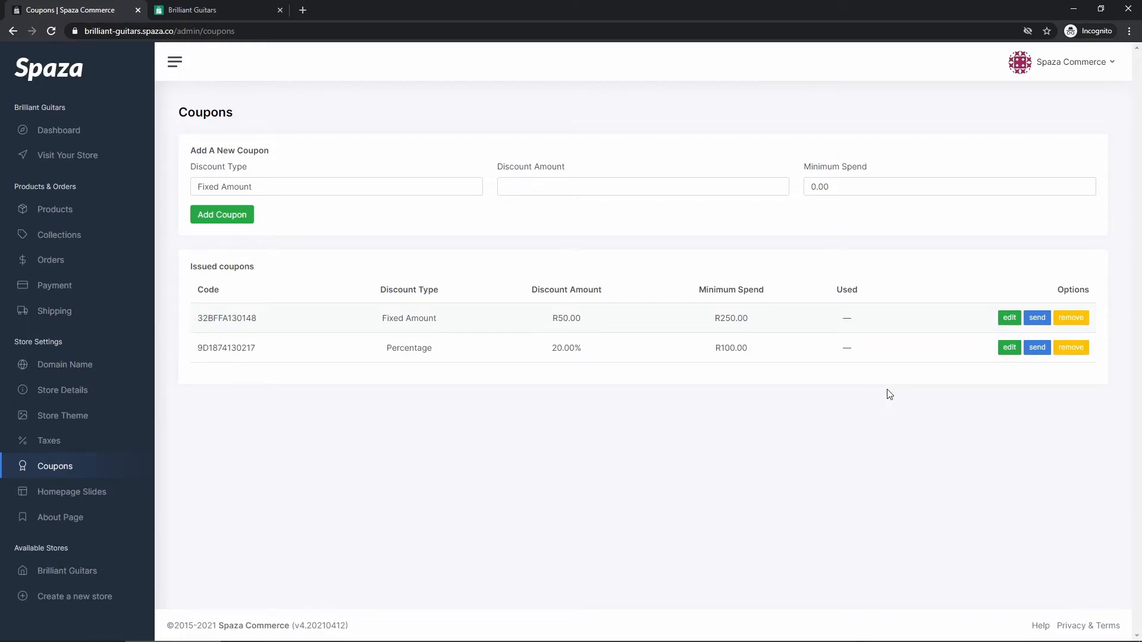
Step: Send the R50.00 fixed-amount coupon by e-mail, filling in the recipient's name and e-mail address
left_click(1037, 319)
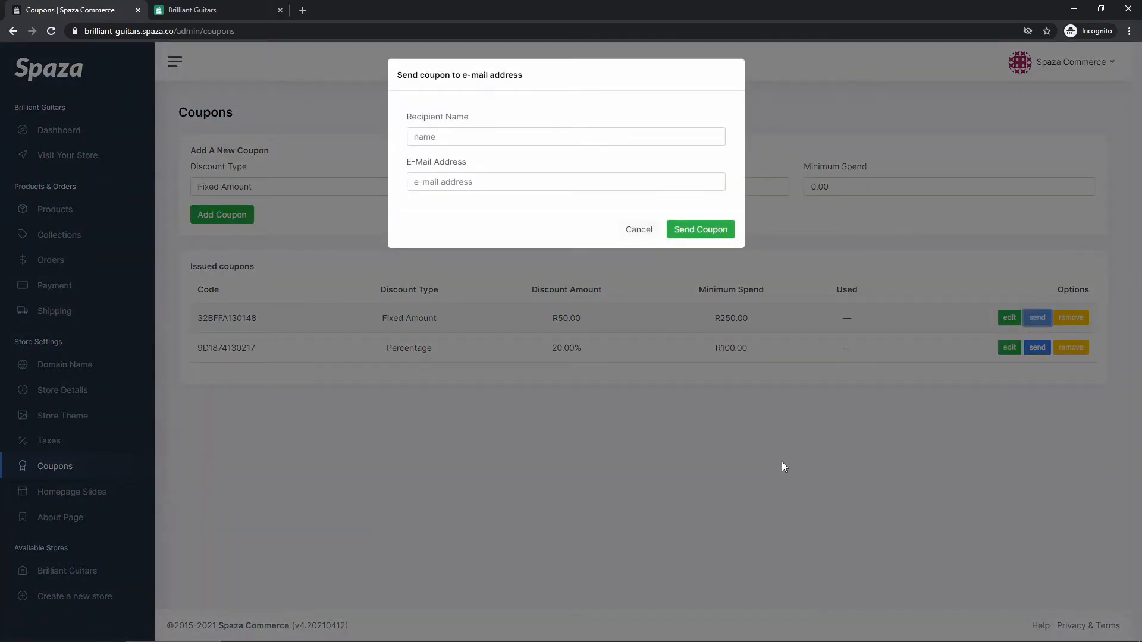
left_click(462, 135)
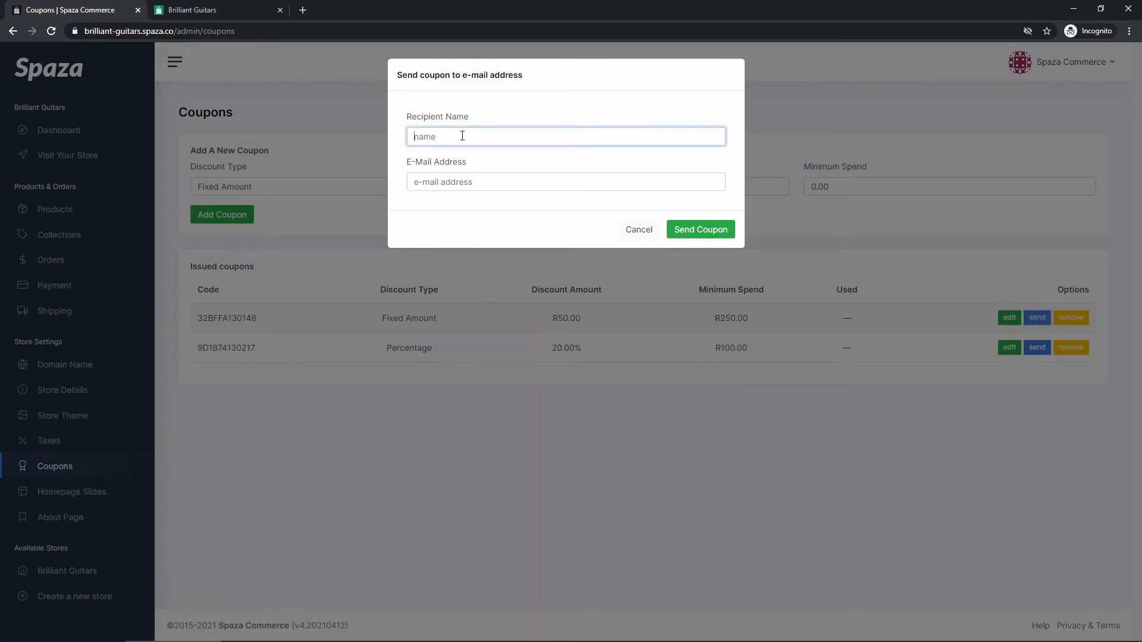
type("Chris")
key("Tab")
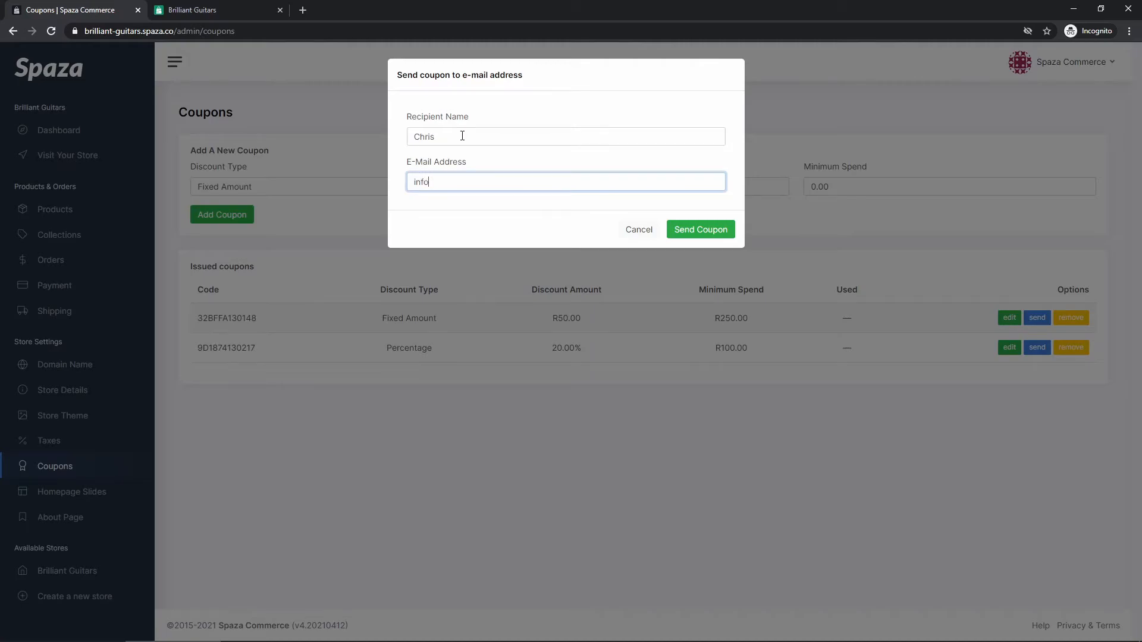
left_click(688, 233)
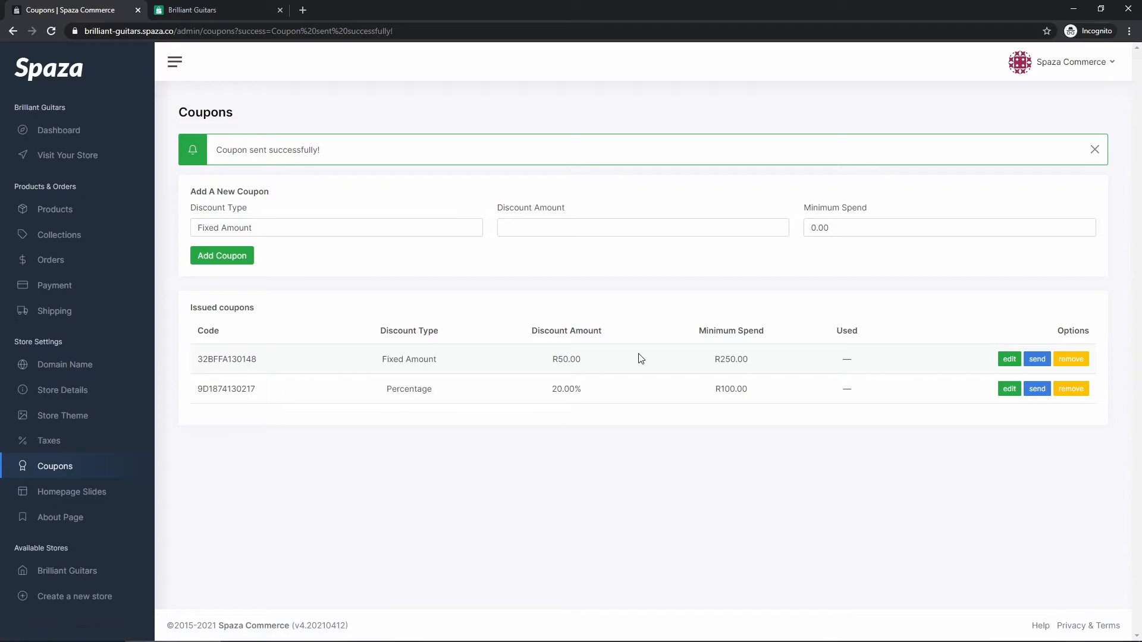
Step: Open the received coupon e-mail in the Gmail inbox in a new tab
left_click_drag(219, 150, 347, 151)
left_click(348, 152)
key("ctrl+t")
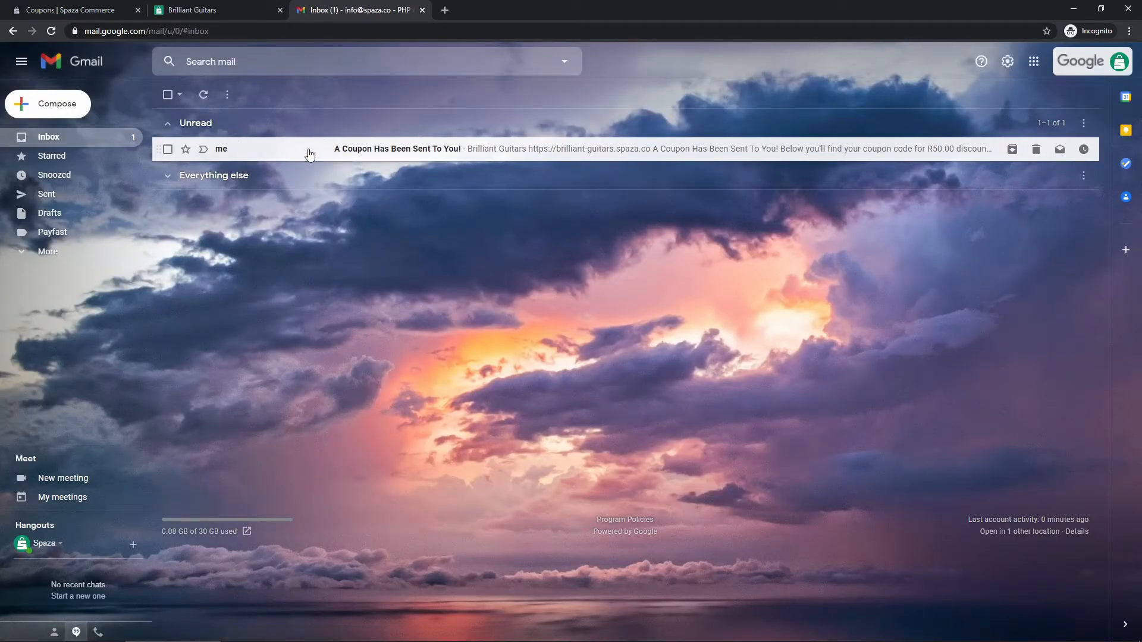
left_click(421, 157)
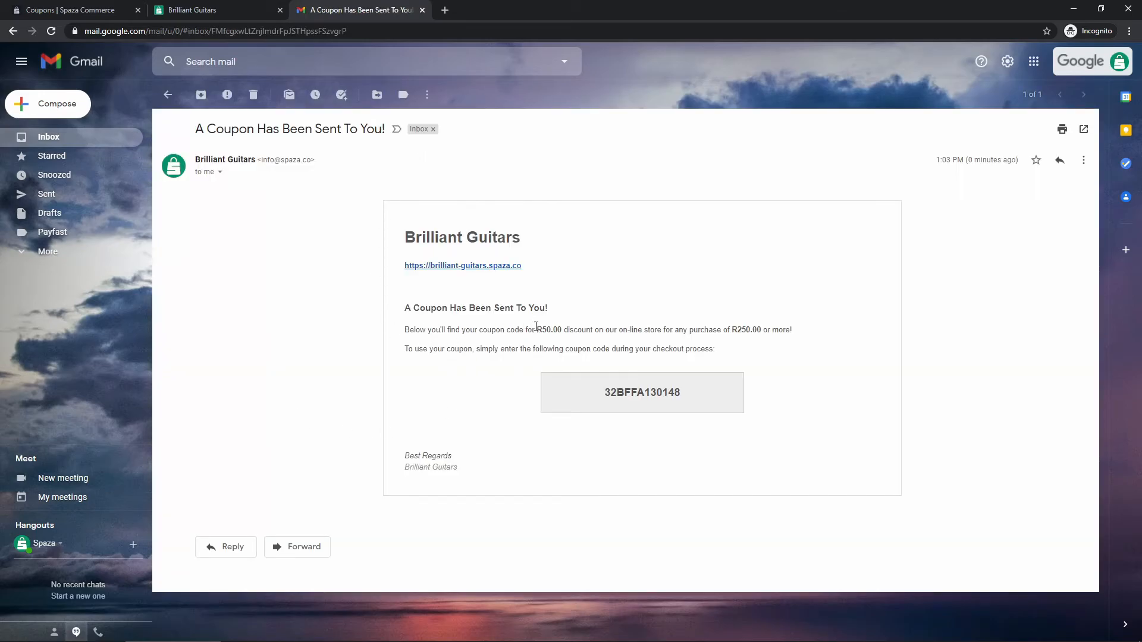
Step: Highlight the discount details and select the coupon code in the e-mail
left_click_drag(537, 329, 558, 333)
left_click(578, 336)
left_click_drag(730, 333, 784, 394)
left_click(788, 395)
left_click_drag(694, 399, 587, 426)
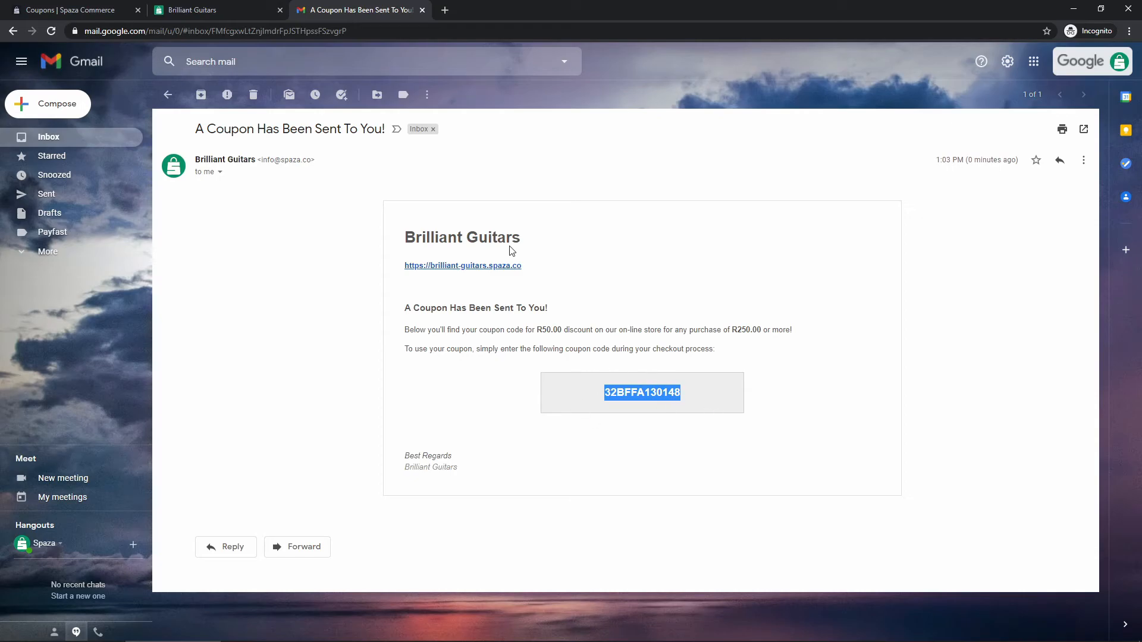
Step: Compare the e-mailed code with the first coupon in the admin's issued coupons list
left_click(89, 9)
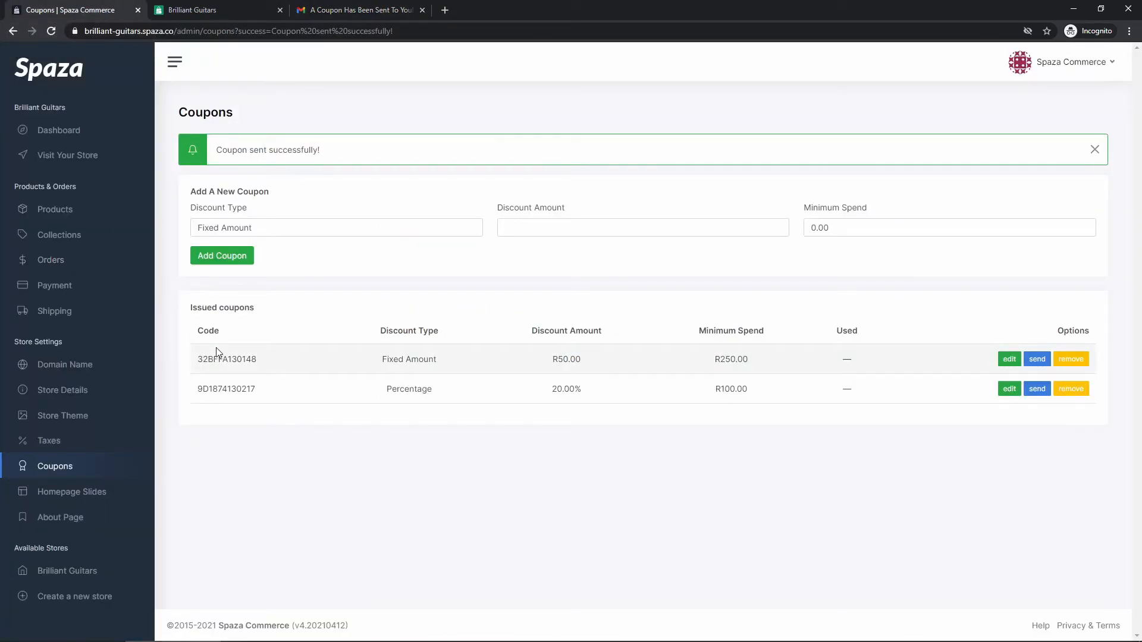
left_click_drag(258, 364, 191, 387)
left_click(327, 452)
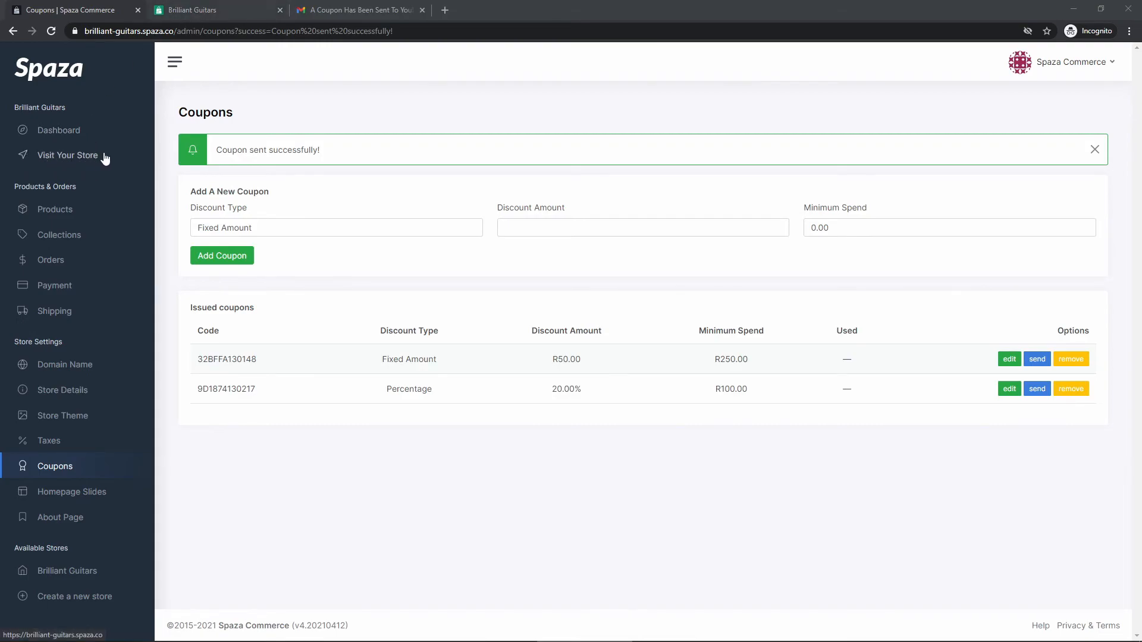
Step: Open the cart page on the storefront tab and select its Coupon Code field
left_click(201, 12)
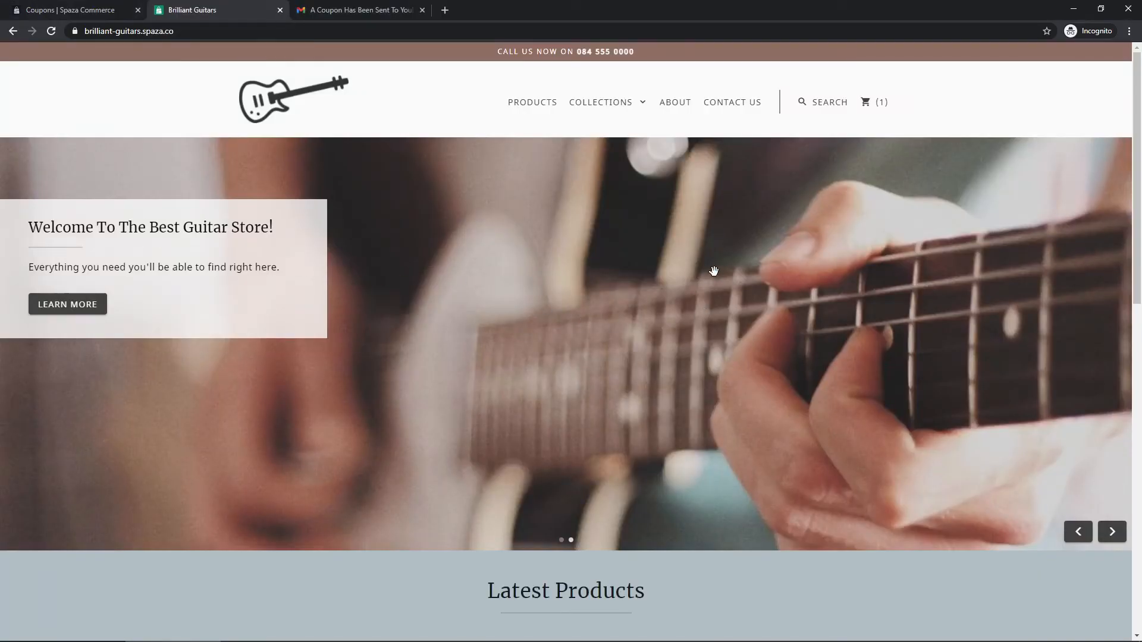
left_click(867, 101)
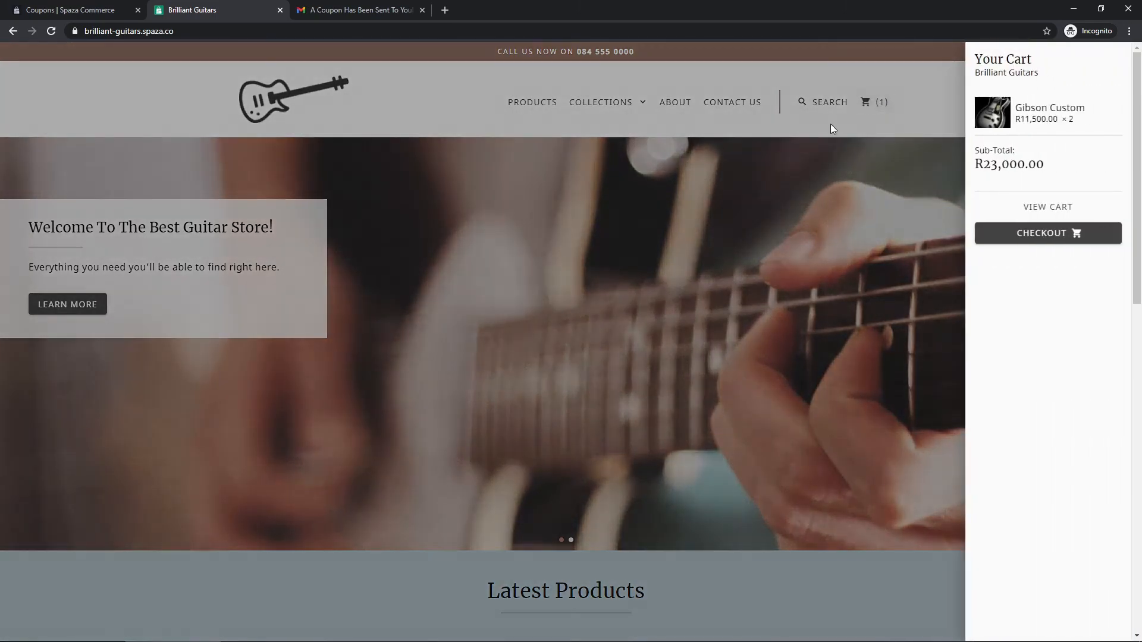
left_click(1029, 210)
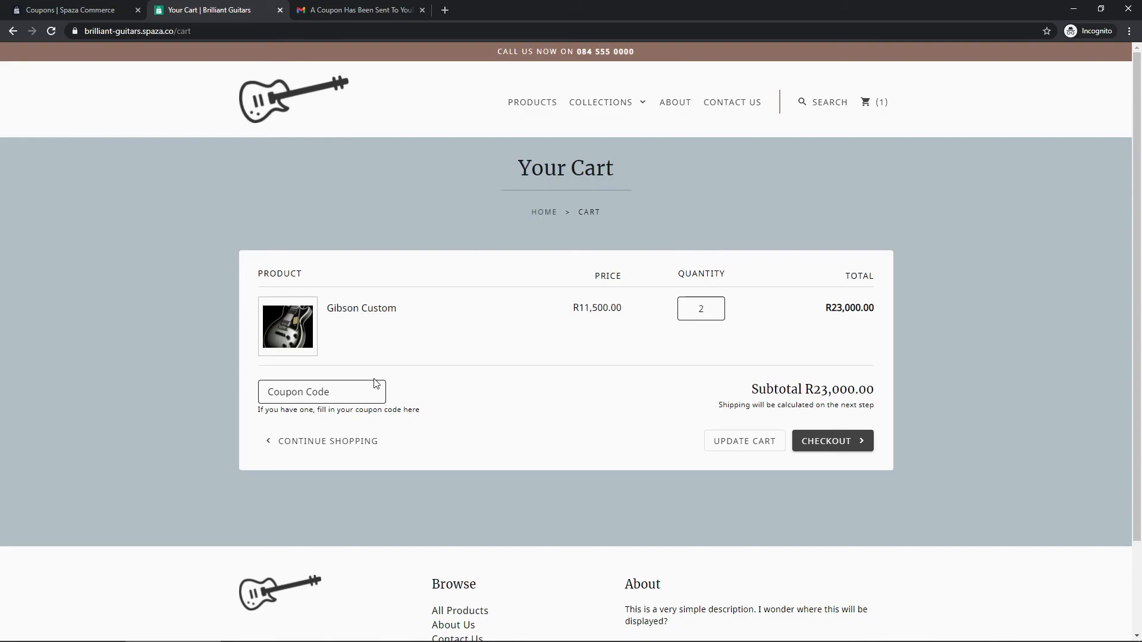
left_click(298, 394)
left_click(451, 407)
key("ctrl+shift+Tab")
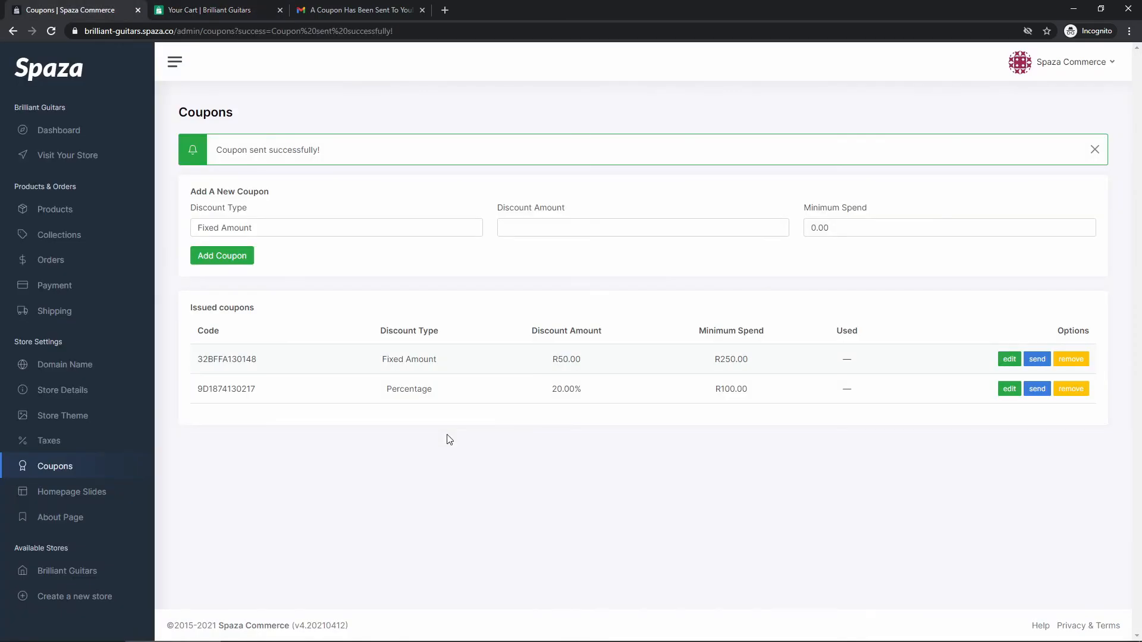